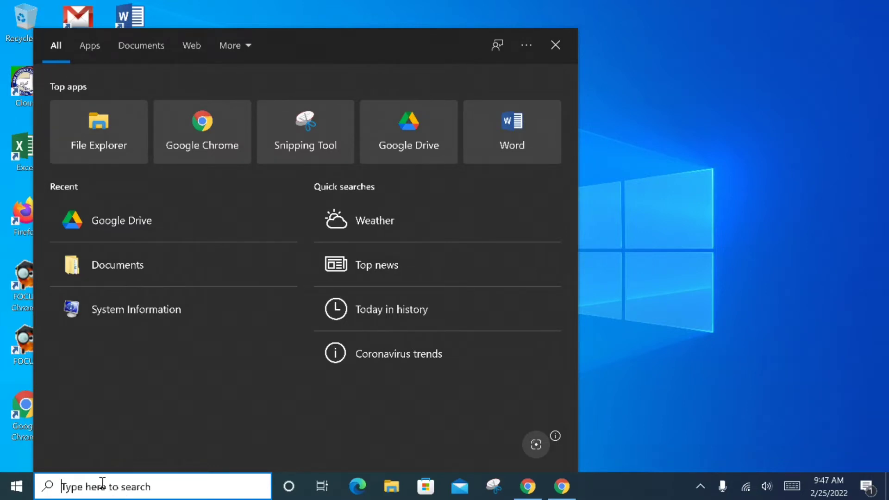
Step: Find and launch the Google Drive desktop app, sign in through the browser, and dismiss the file-loading notification
text(google drive)
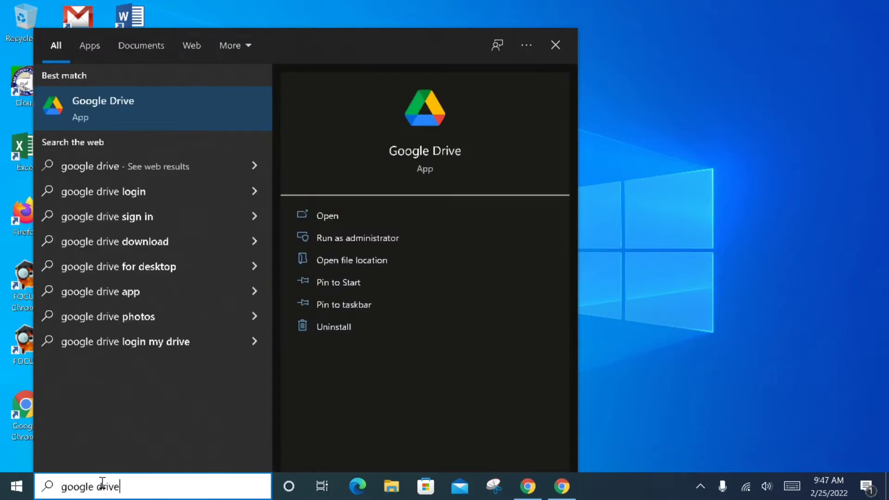
click(90, 111)
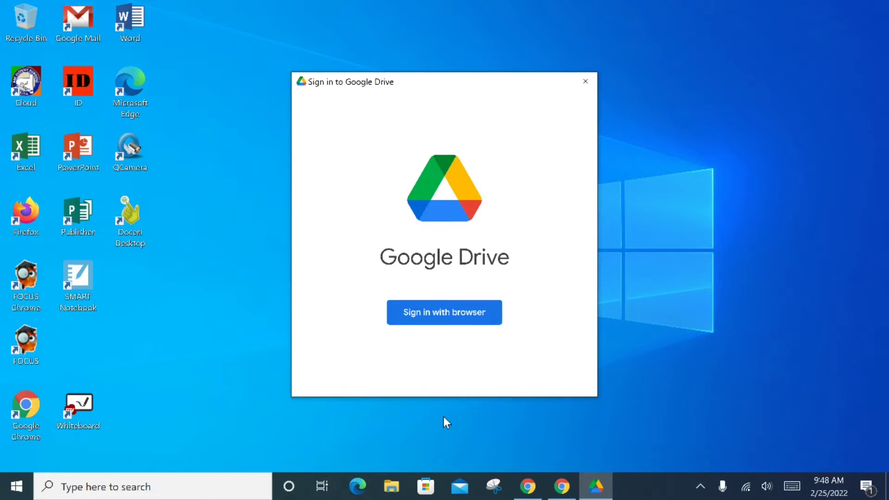
click(435, 319)
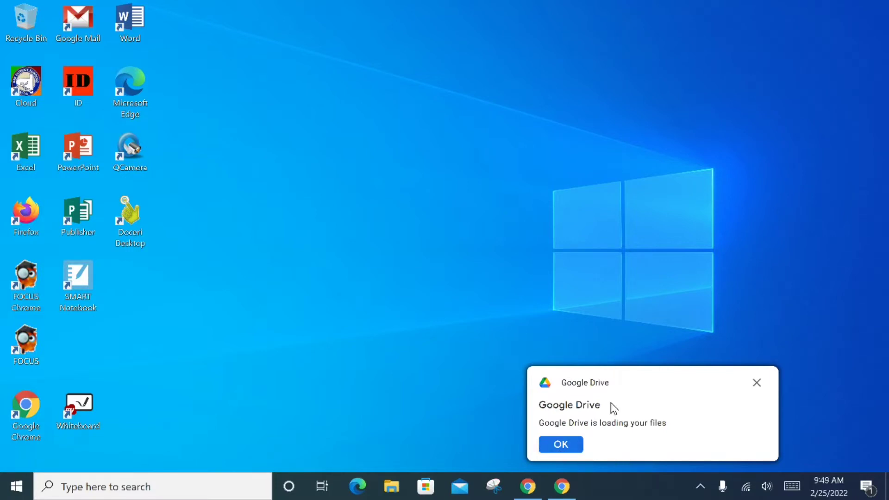
click(562, 446)
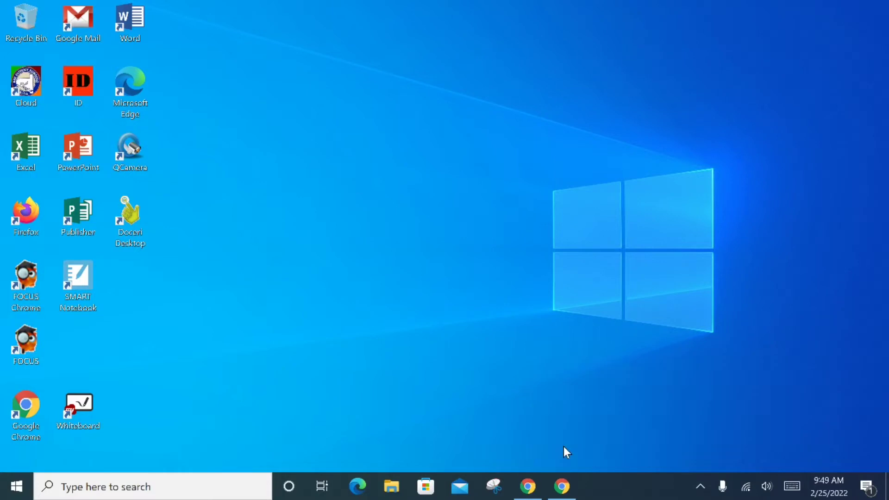
Step: Check the signed-in account and sync activity in Google Drive's system tray window, and close it
click(701, 491)
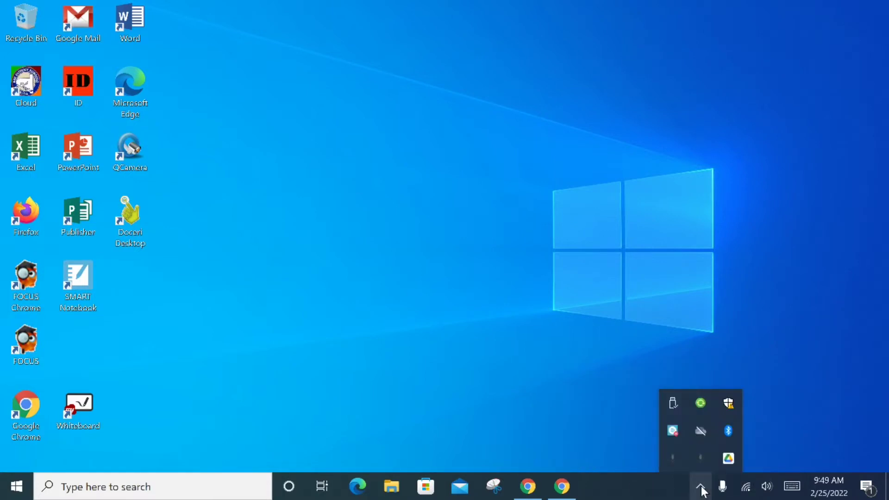
click(728, 457)
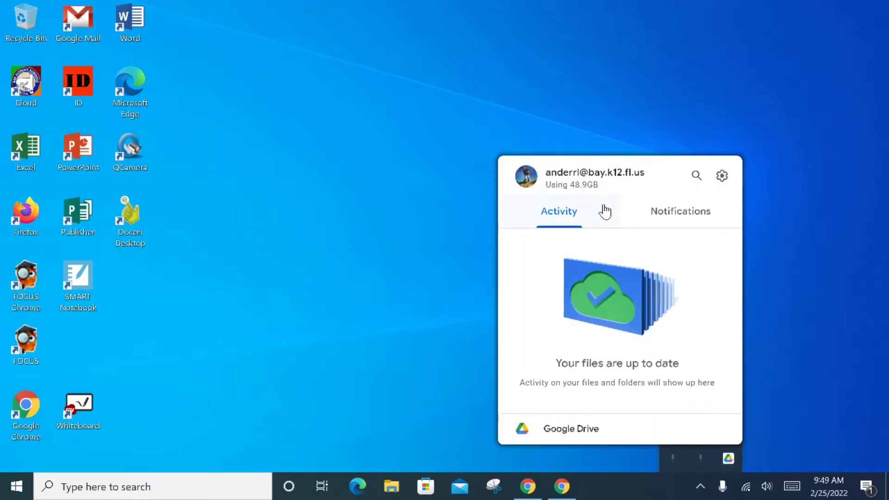
click(332, 301)
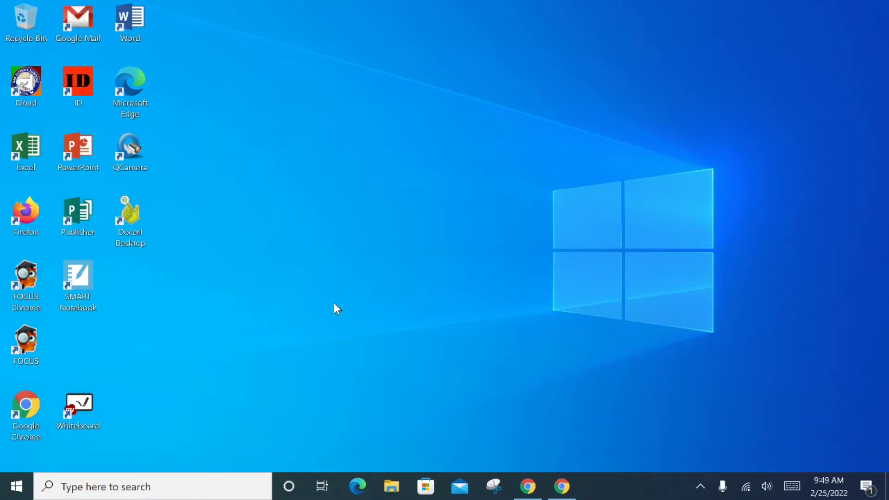
Step: Examine the contents of Google Drive (G:) and MyDocs in File Explorer, and minimize the window
click(392, 486)
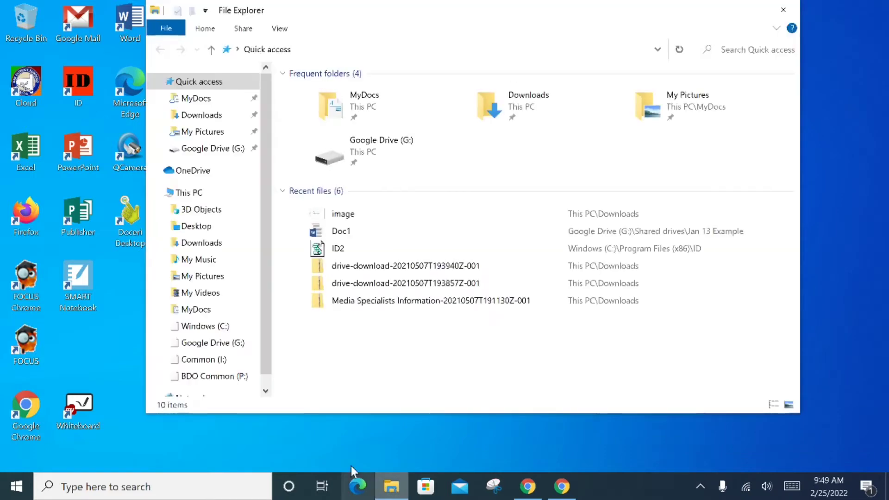
click(217, 153)
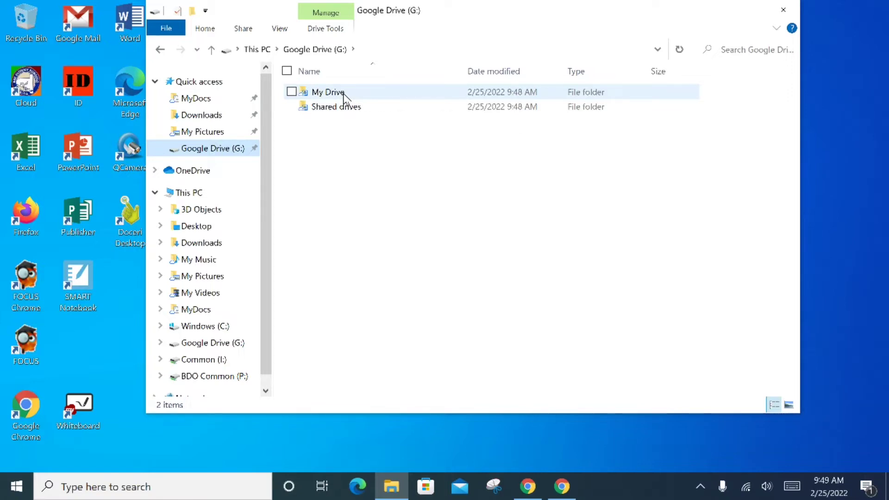
click(196, 101)
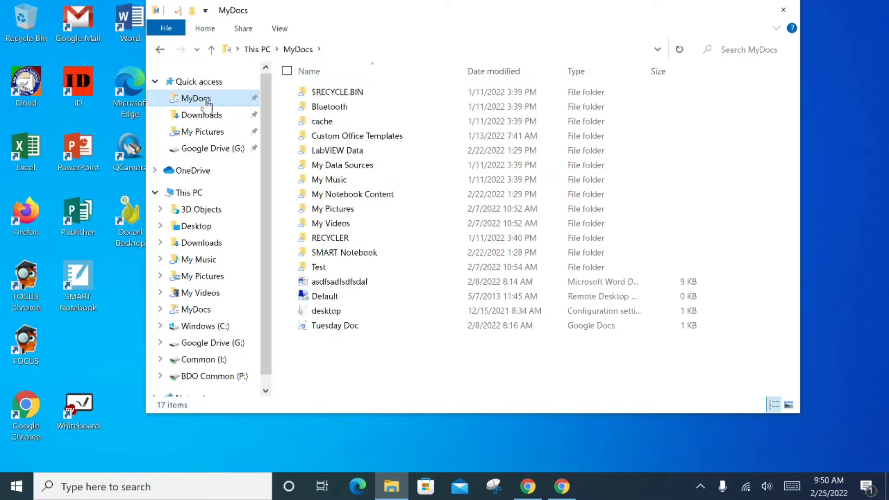
click(213, 151)
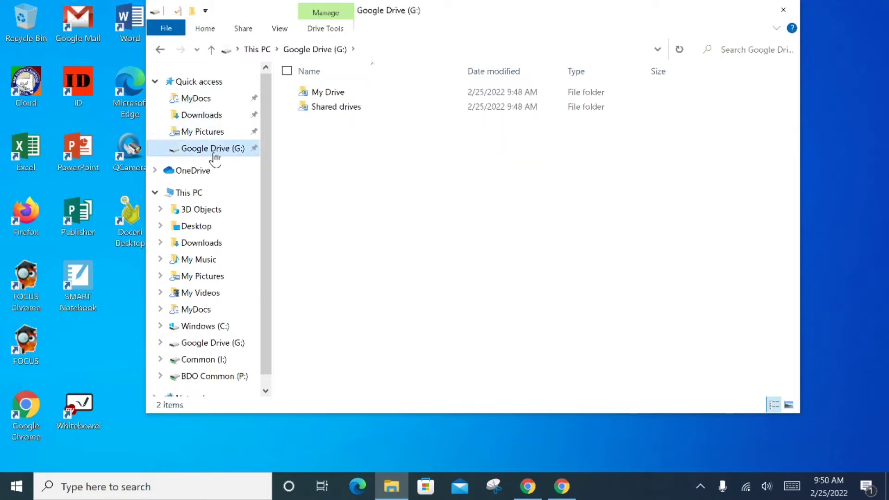
click(213, 101)
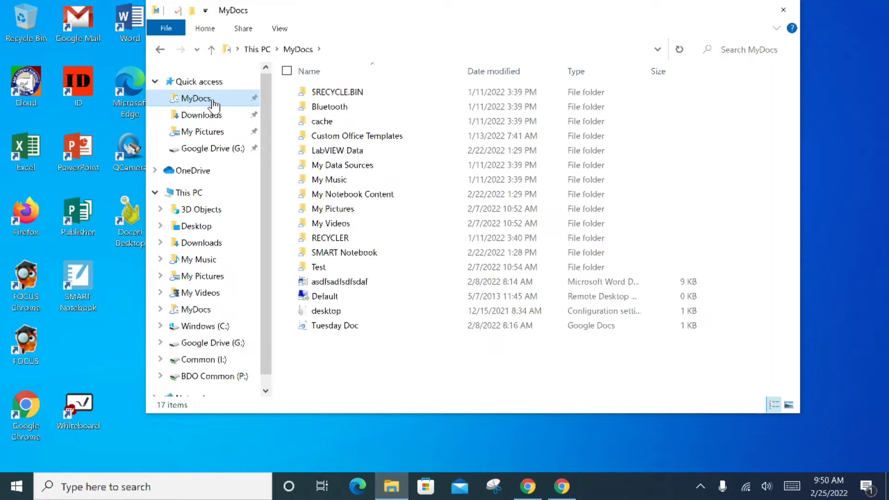
scroll(197, 324, down, 1)
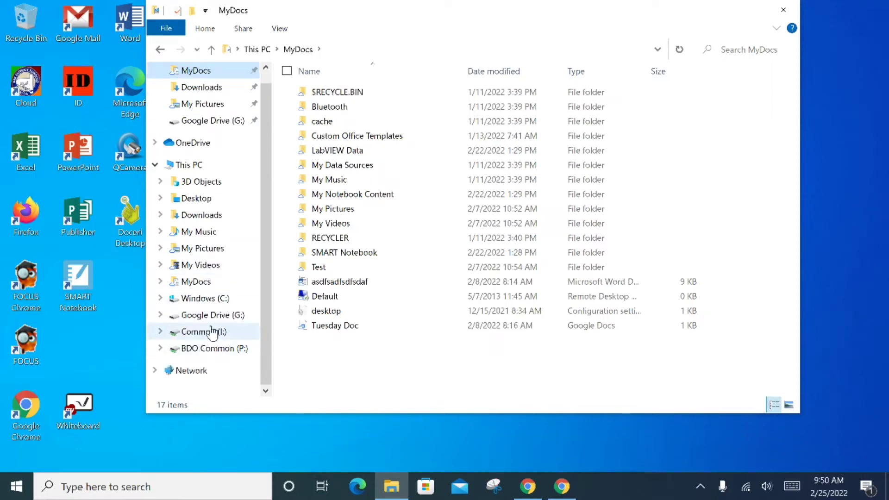
scroll(212, 348, up, 1)
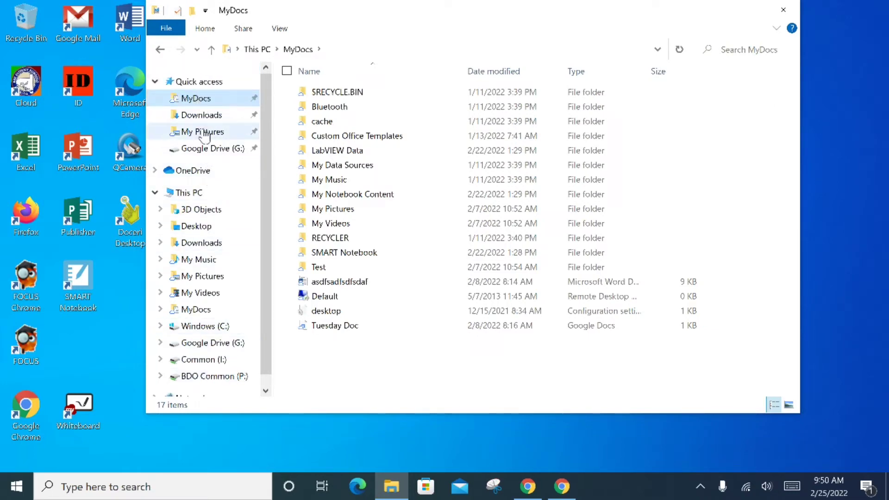
click(719, 10)
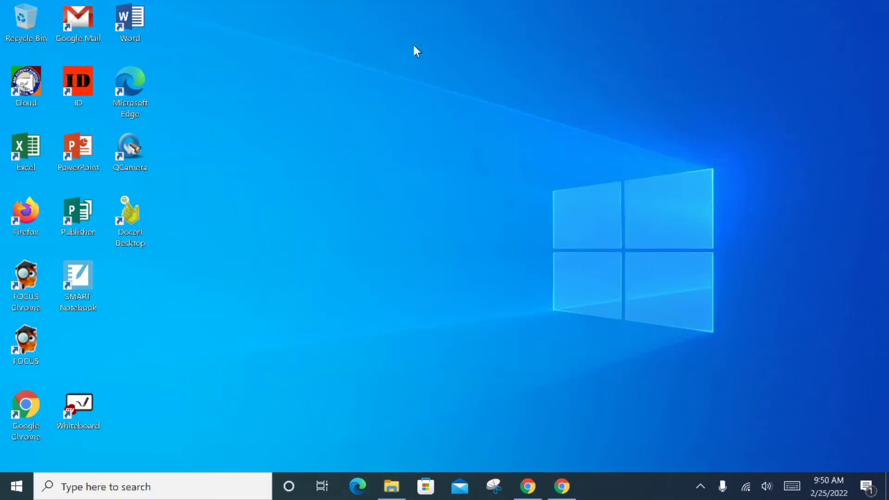
Step: Create a blank document in Word and open the Save As dialog to browse for a location
double_click(131, 33)
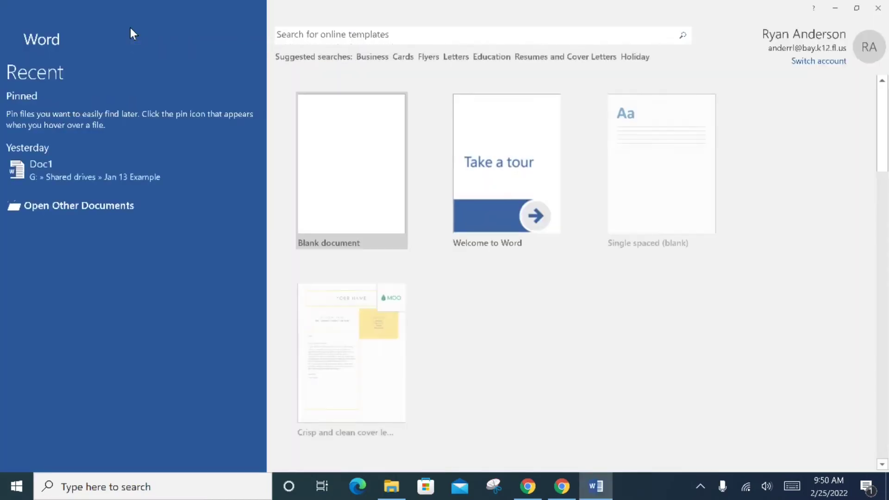
click(351, 171)
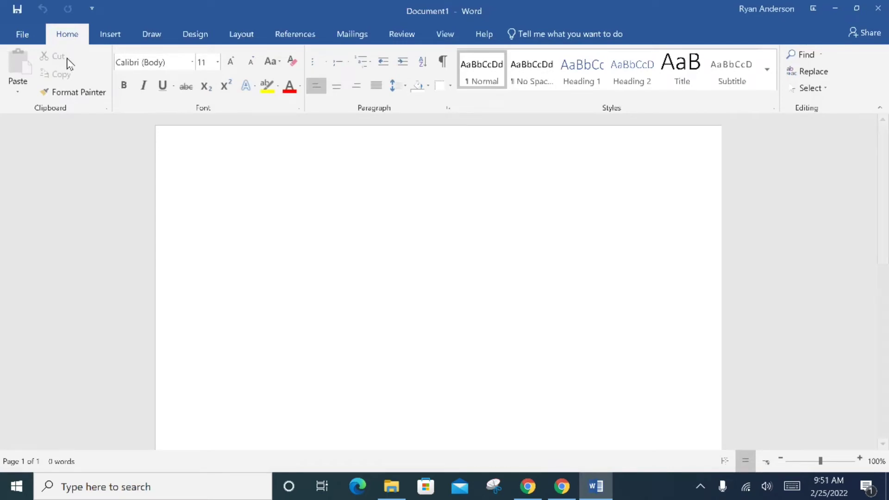
click(22, 37)
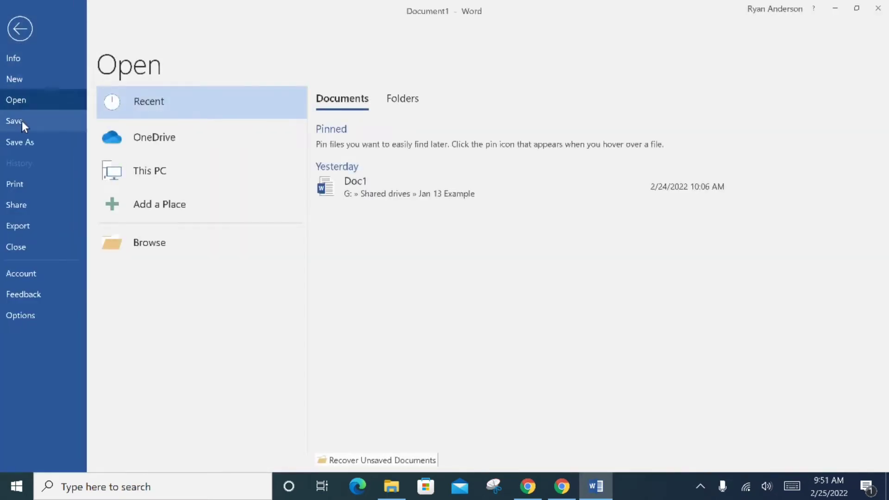
click(23, 140)
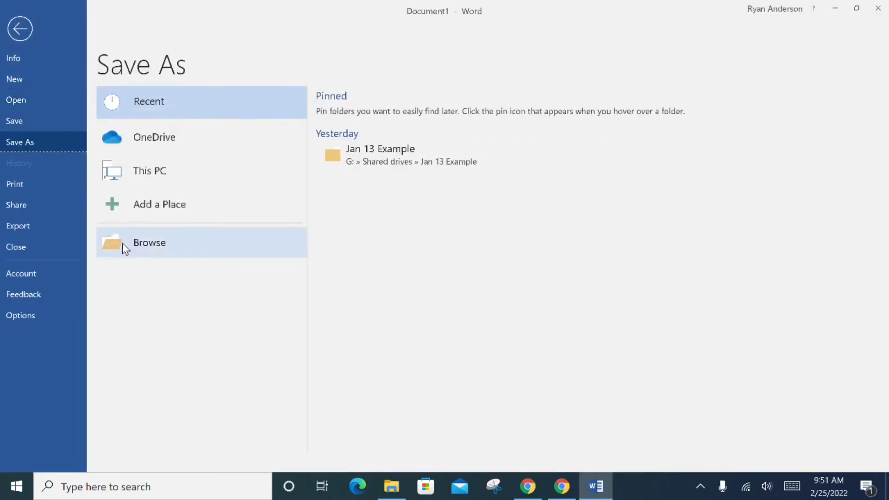
click(156, 245)
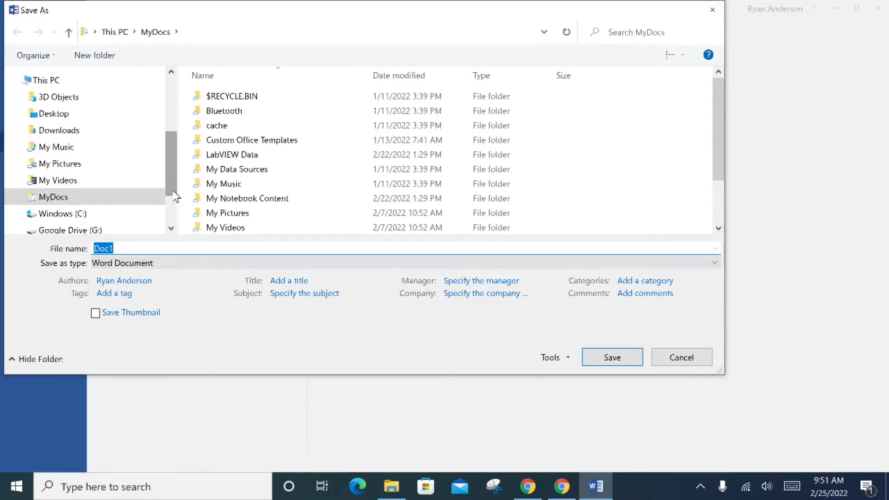
Step: Examine the MyDocs and Google Drive (G:) save locations in the Save As dialog
drag(175, 191, 174, 129)
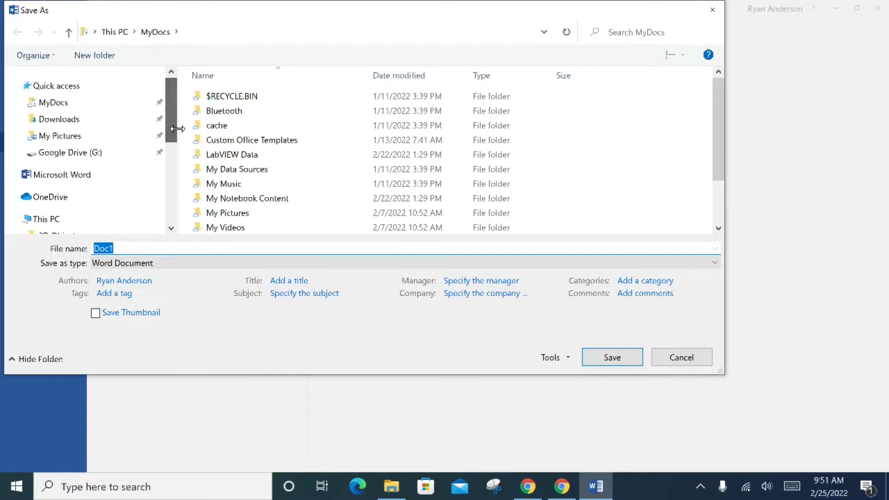
click(54, 106)
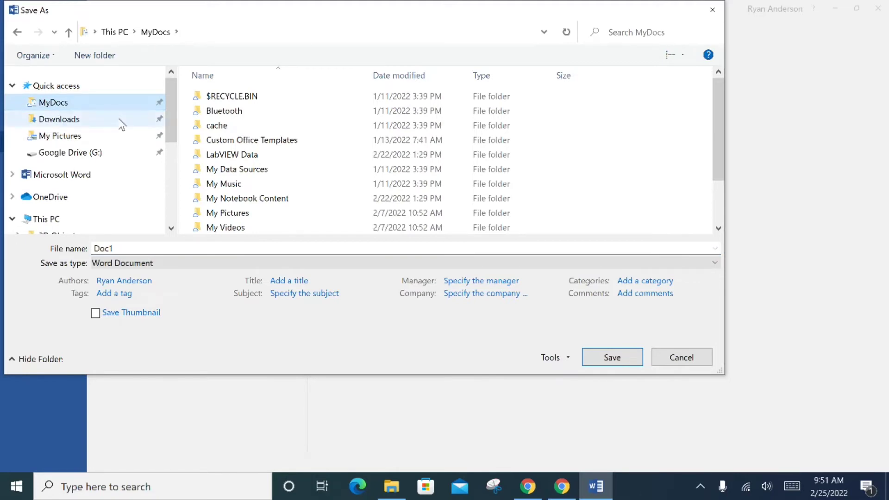
scroll(252, 172, down, 2)
scroll(250, 180, up, 2)
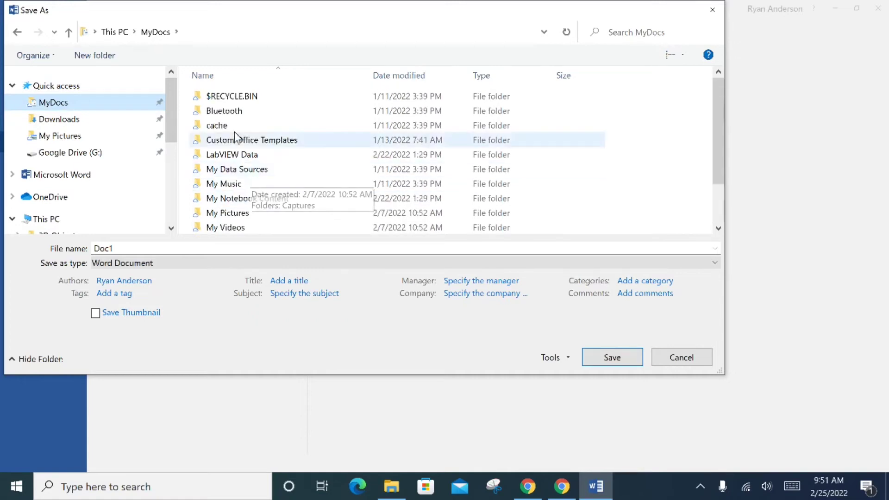
click(94, 154)
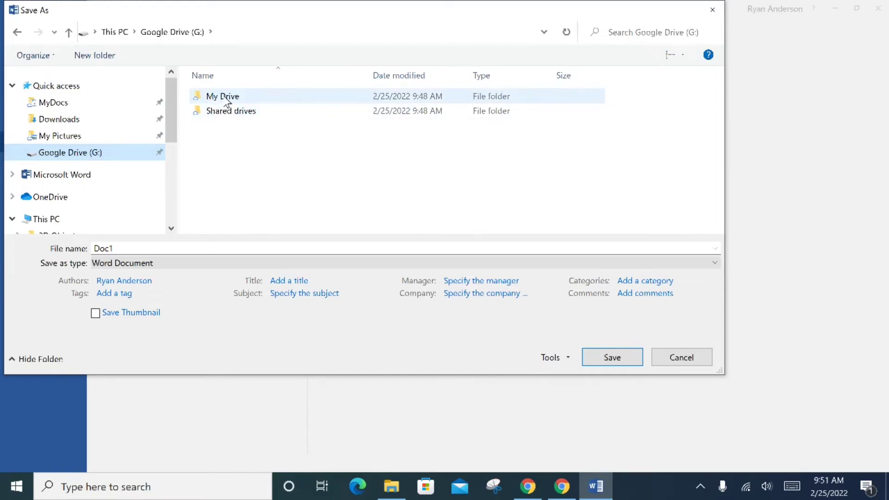
Step: Switch to Chrome to view the My Drive folders in Google Drive, and return to Word's Save As dialog
click(527, 491)
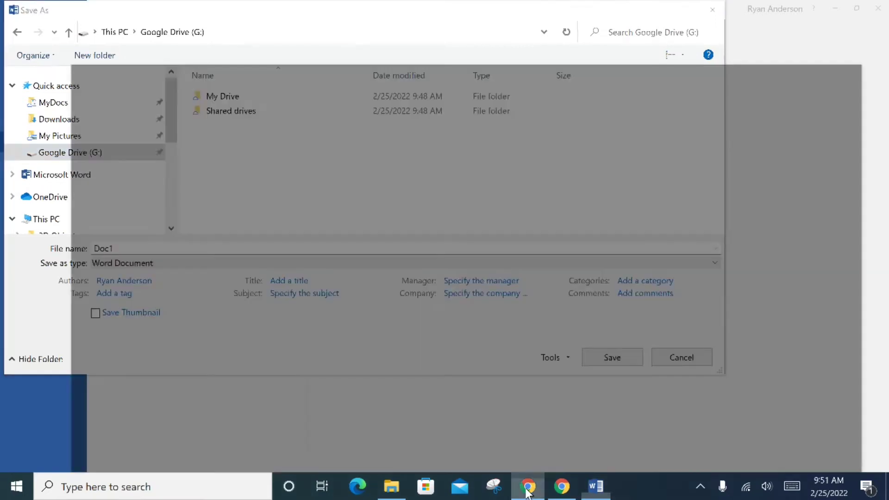
click(134, 18)
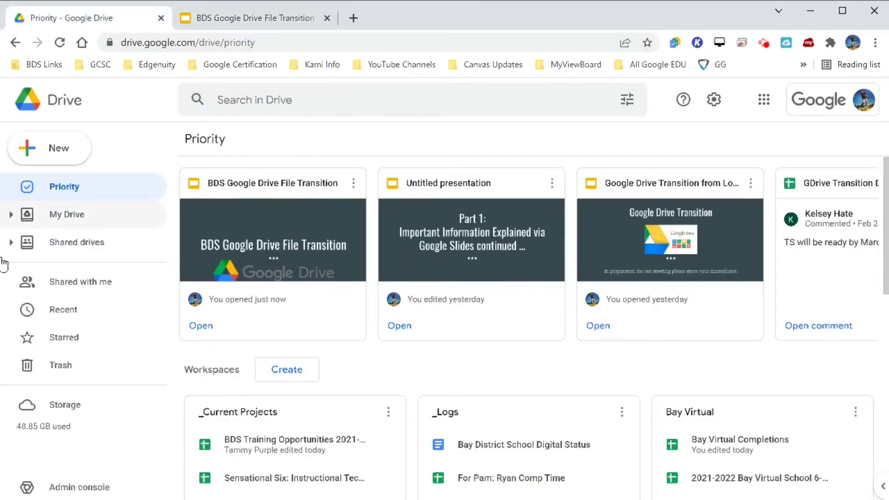
click(54, 214)
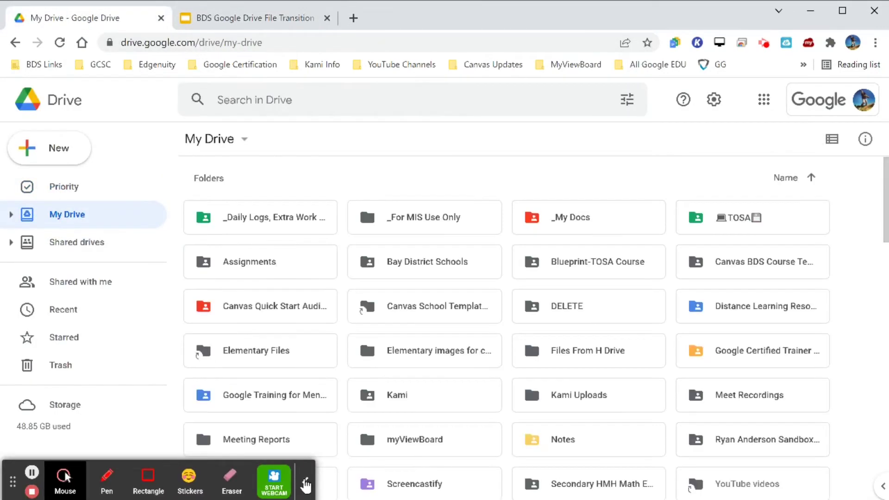
click(306, 484)
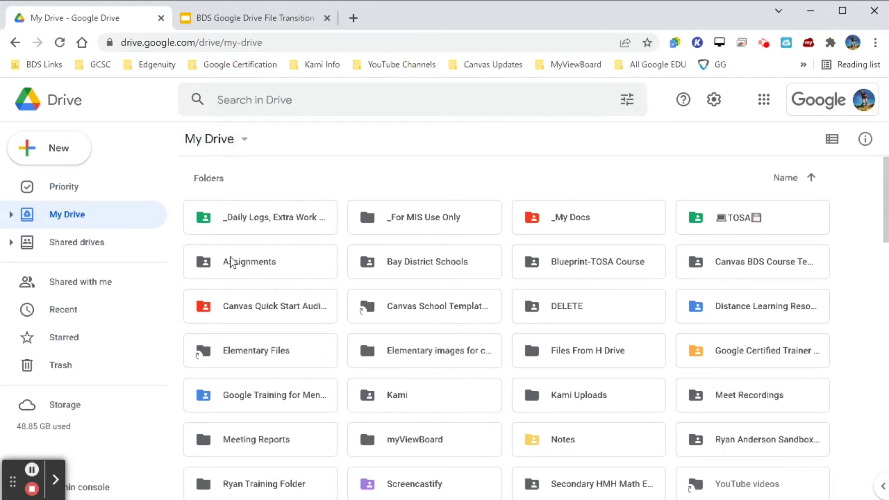
click(810, 10)
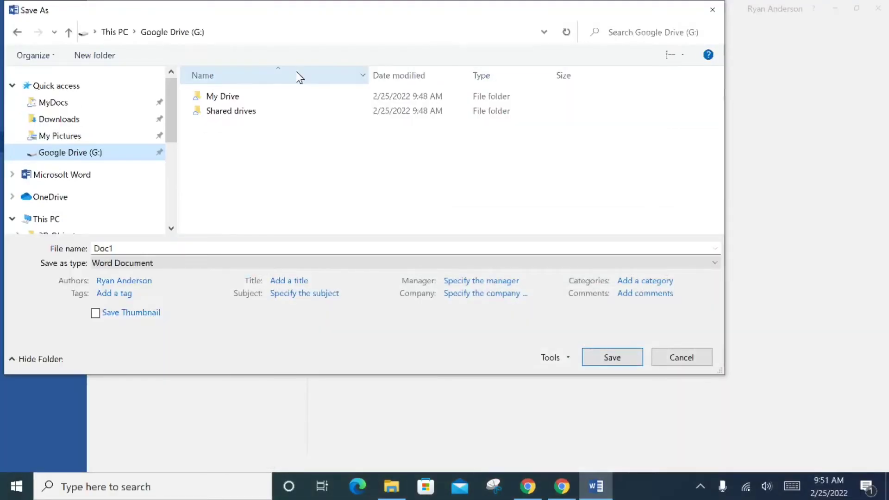
Step: Open My Drive on Google Drive (G:) in the Save As dialog and look through its folders
click(223, 96)
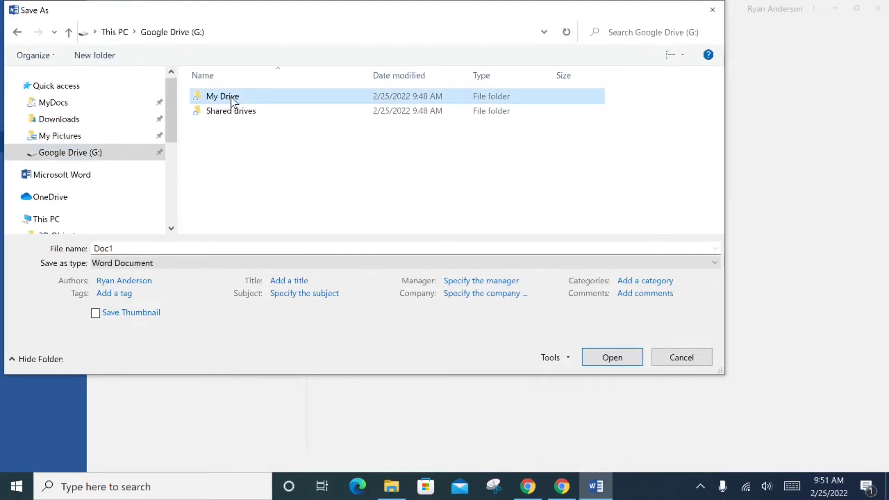
double_click(231, 98)
scroll(224, 162, down, 6)
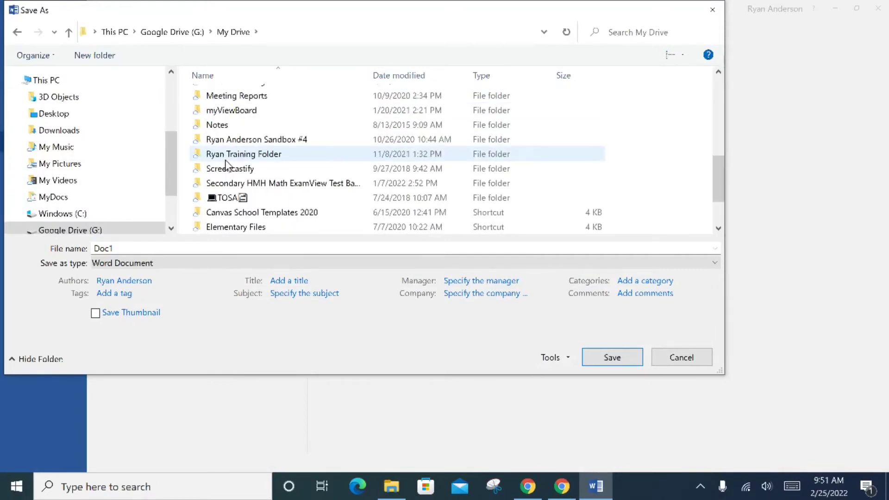
scroll(226, 163, up, 6)
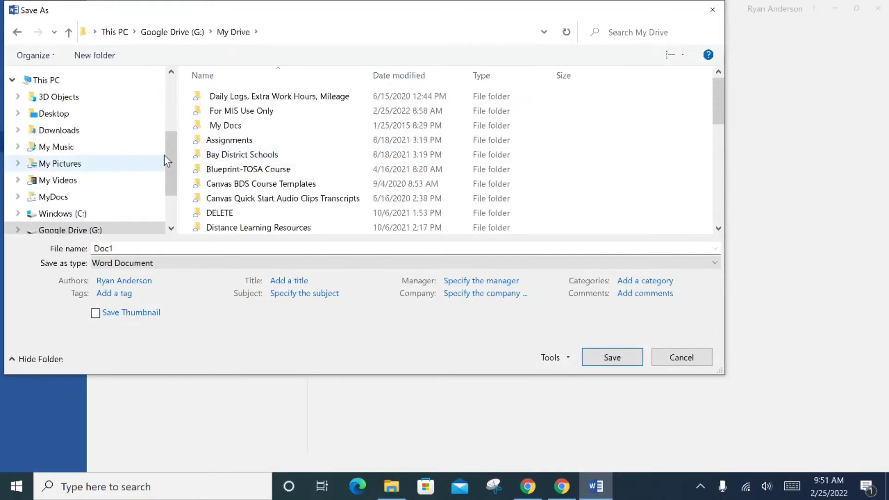
Step: Save the blank document as Doc1 in the MyDocs folder
scroll(166, 134, up, 3)
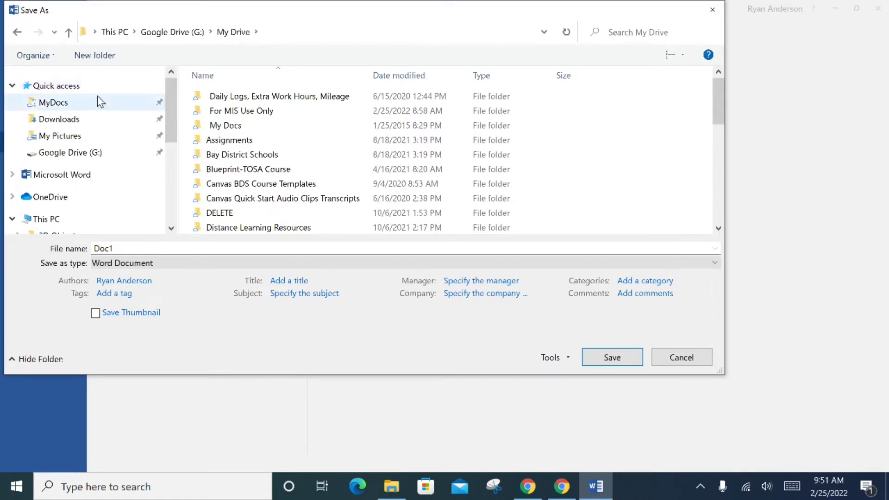
click(85, 105)
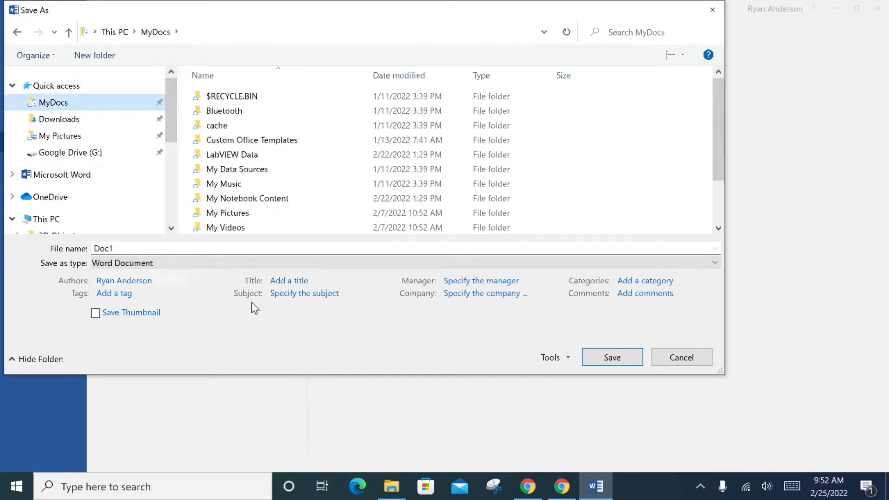
click(612, 357)
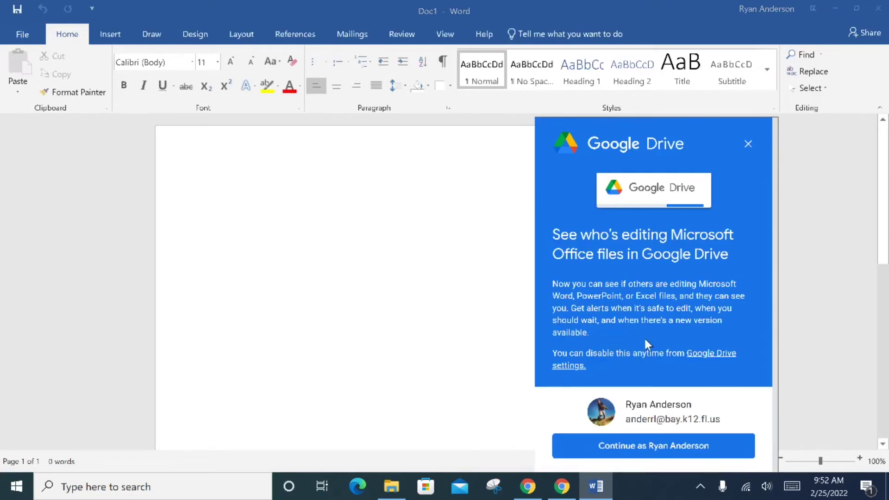
Step: Dismiss the Google Drive notice about Microsoft Office editing in Word and switch to File Explorer
click(746, 145)
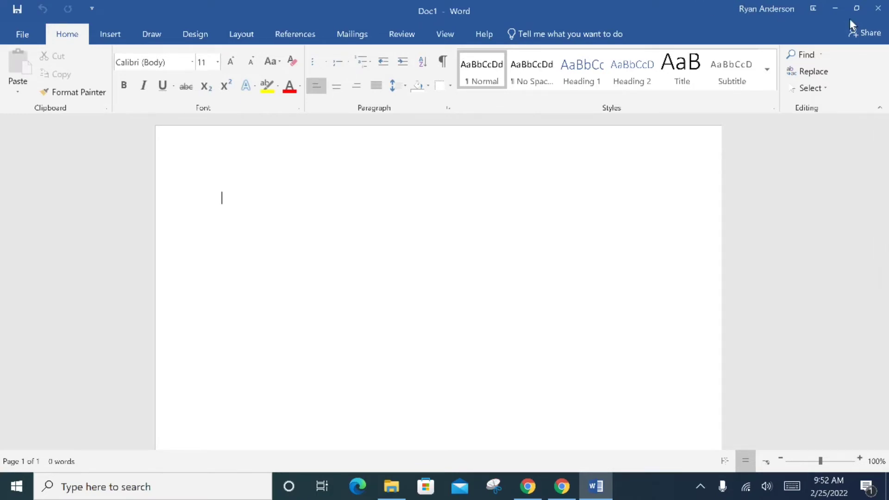
click(835, 8)
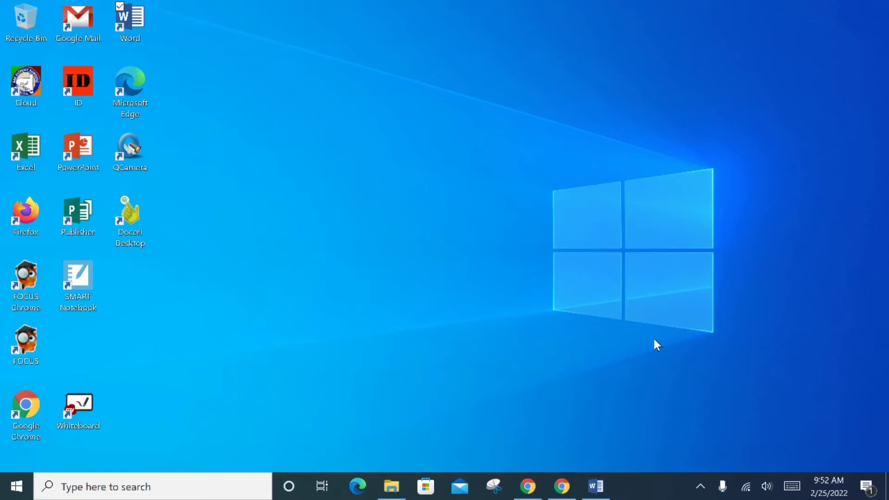
click(383, 492)
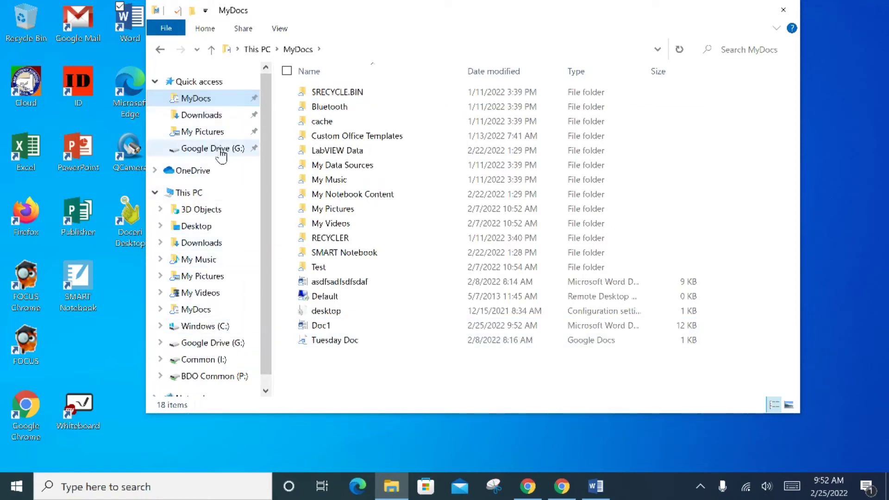
Step: Compare the contents of the MyDocs and Google Drive (G:) locations in File Explorer
click(220, 150)
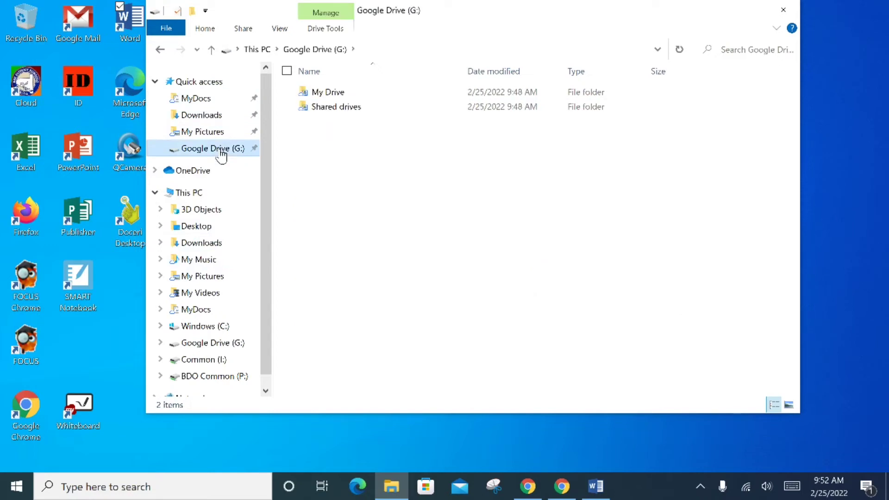
click(213, 100)
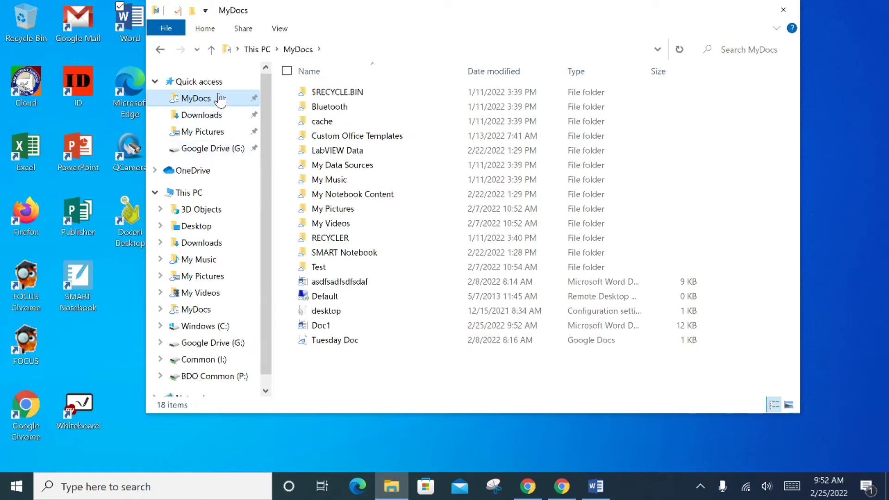
click(223, 152)
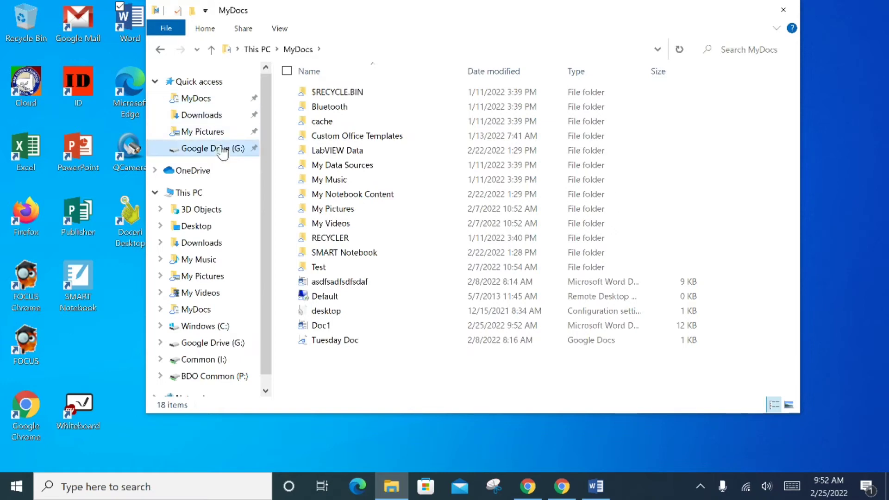
click(206, 98)
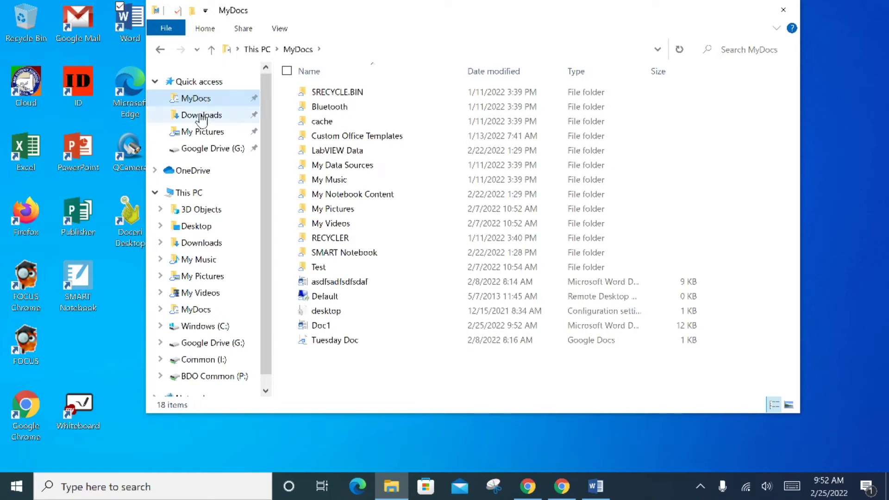
click(209, 155)
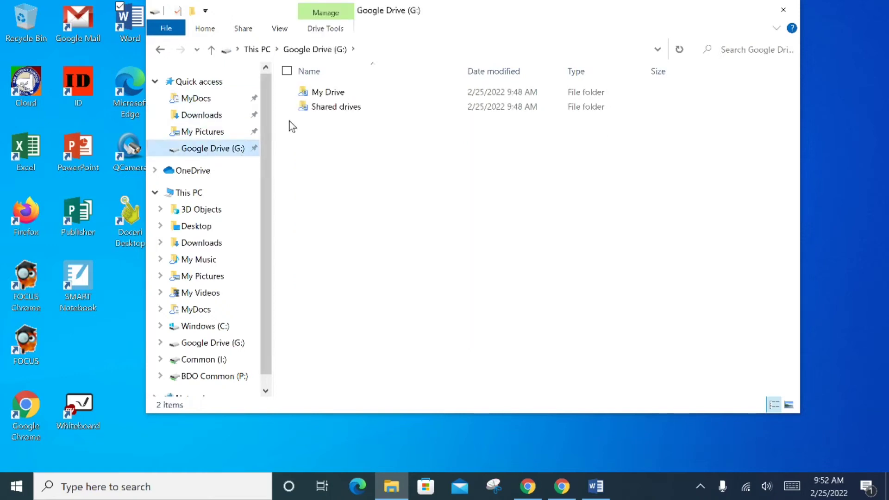
Step: Open My Drive on Google Drive (G:) and point out the Files From H Drive and For MIS Use Only folders
double_click(327, 92)
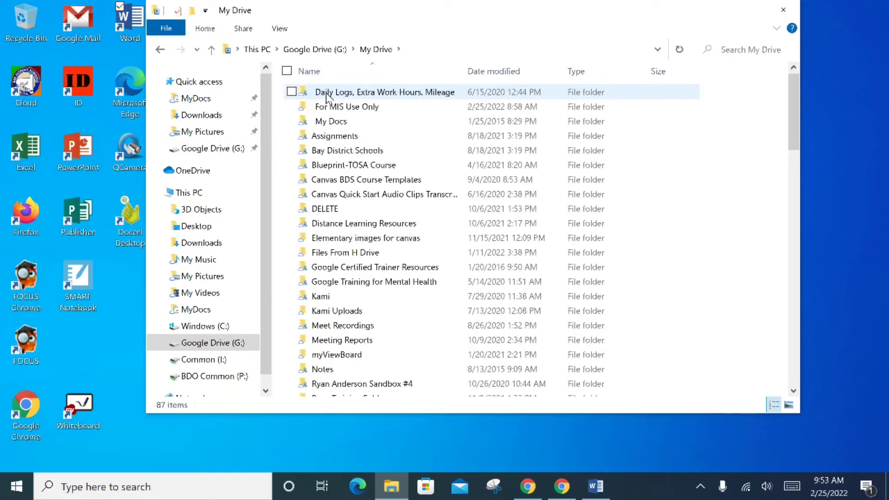
click(354, 252)
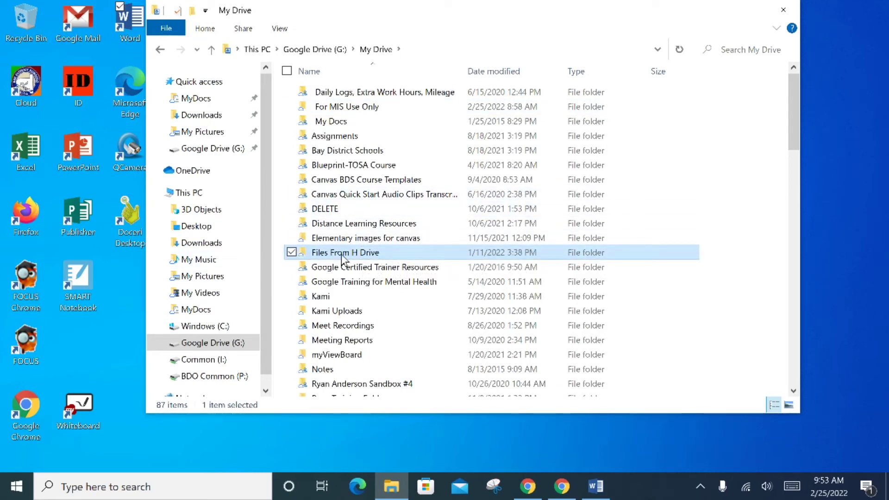
mouse_move(341, 254)
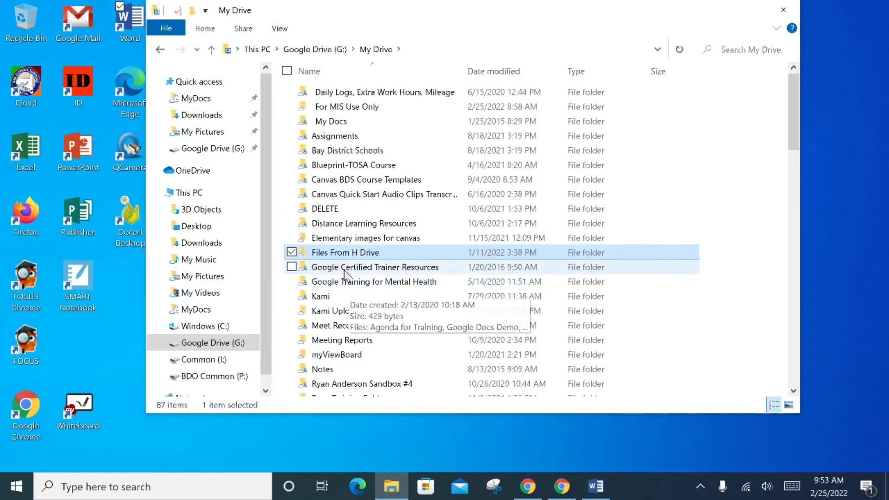
click(371, 111)
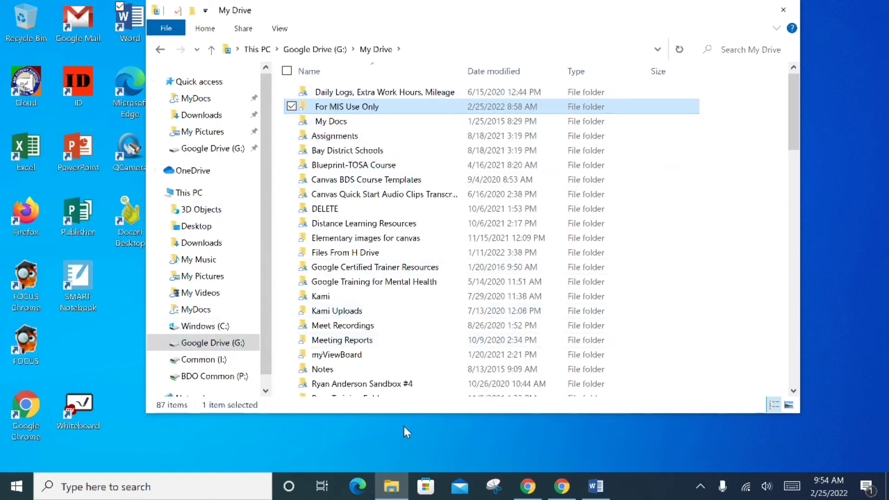
Step: Switch to Google Drive in Chrome, locate the _For MIS Use Only folder, and look inside the Files From H Drive folder
click(527, 486)
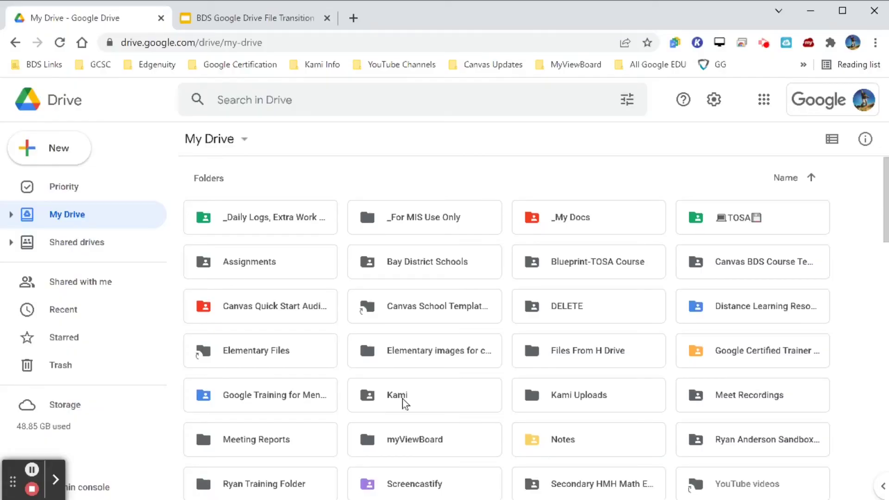
click(426, 226)
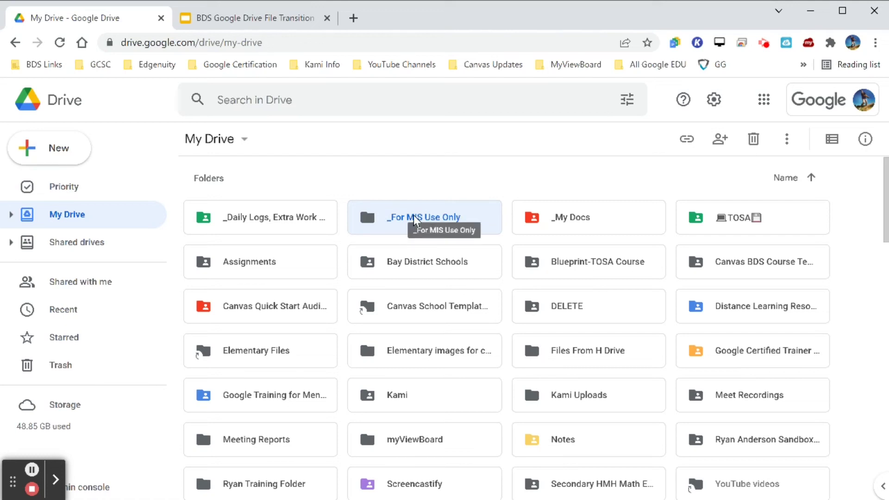
click(575, 362)
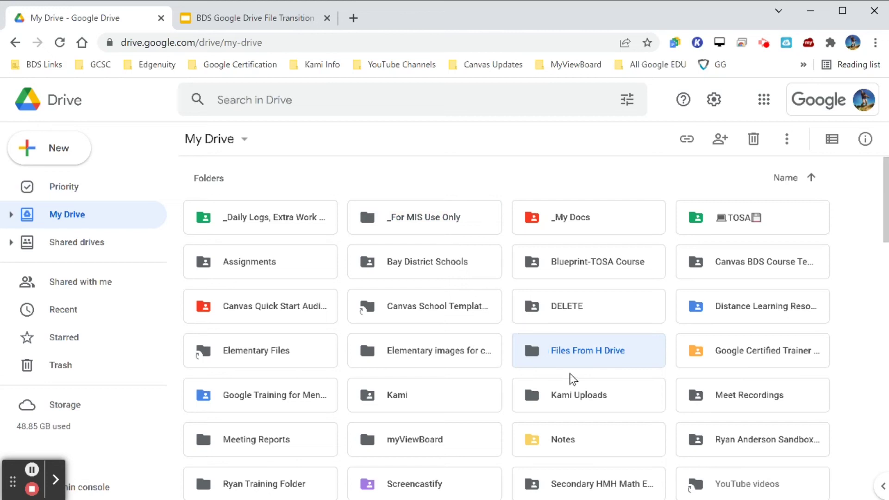
double_click(579, 356)
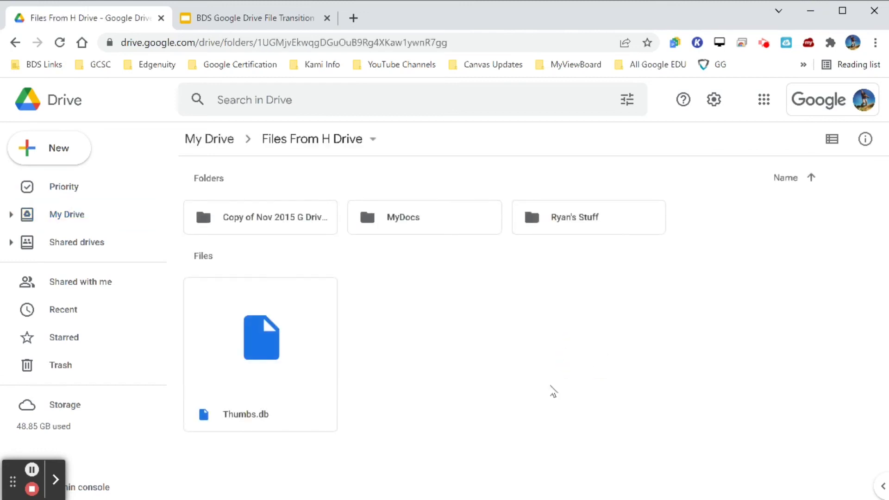
click(222, 217)
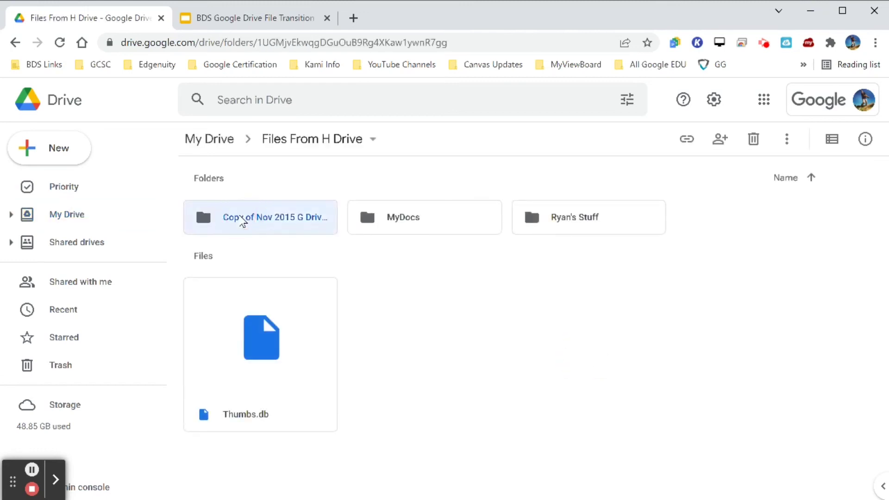
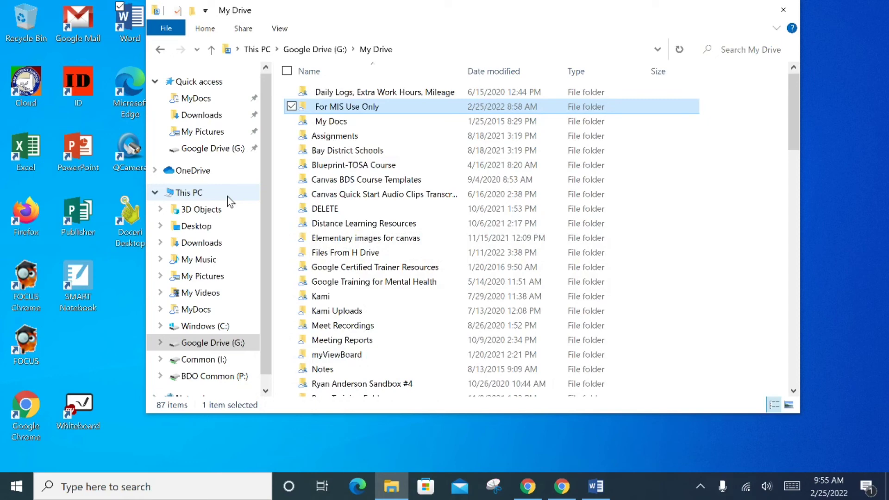
Step: Review MyDocs and Google Drive (G:) in File Explorer against My Drive in Chrome, and minimize both windows
click(195, 99)
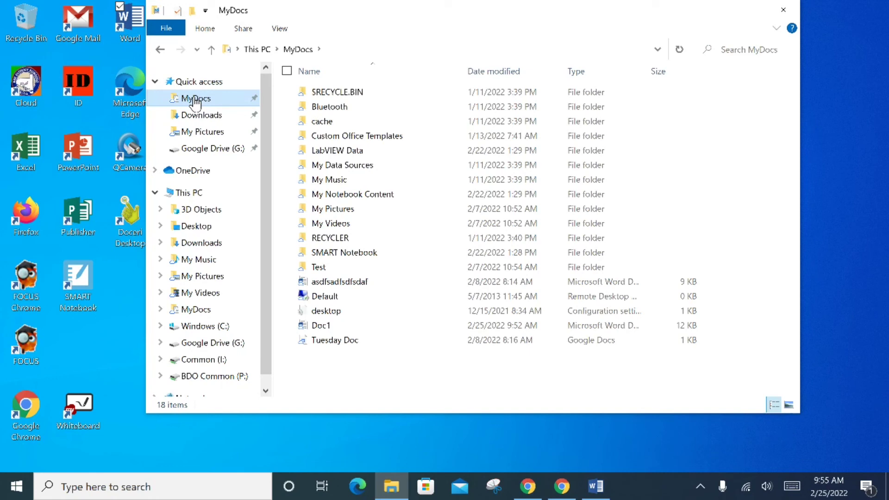
click(208, 150)
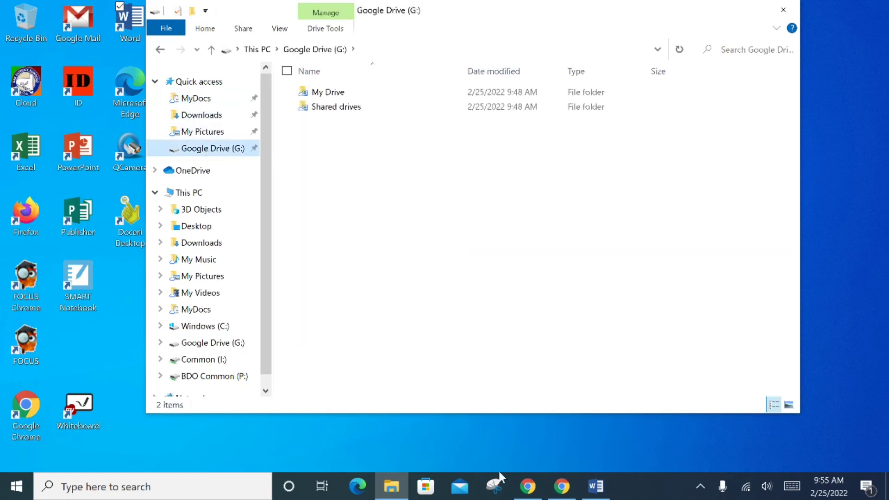
click(526, 487)
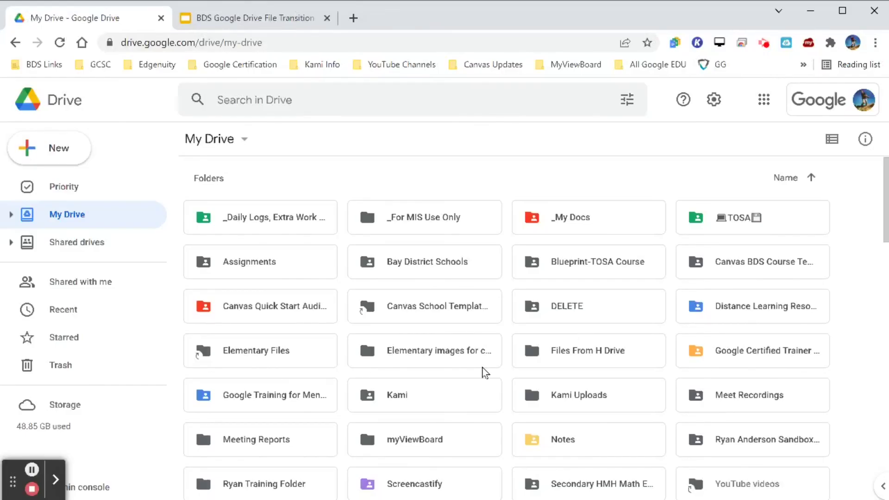
click(808, 11)
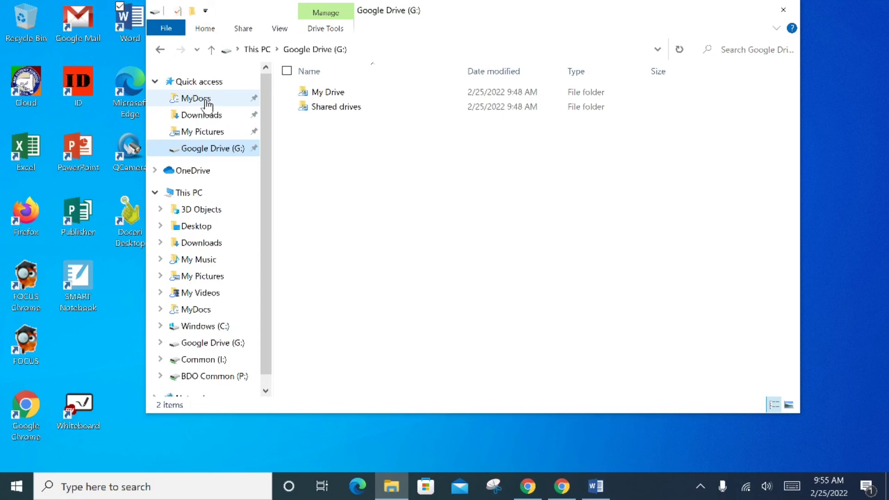
click(719, 10)
Step: Search Windows for "google drive" to locate the Google Drive app, and close the search without opening it
click(99, 487)
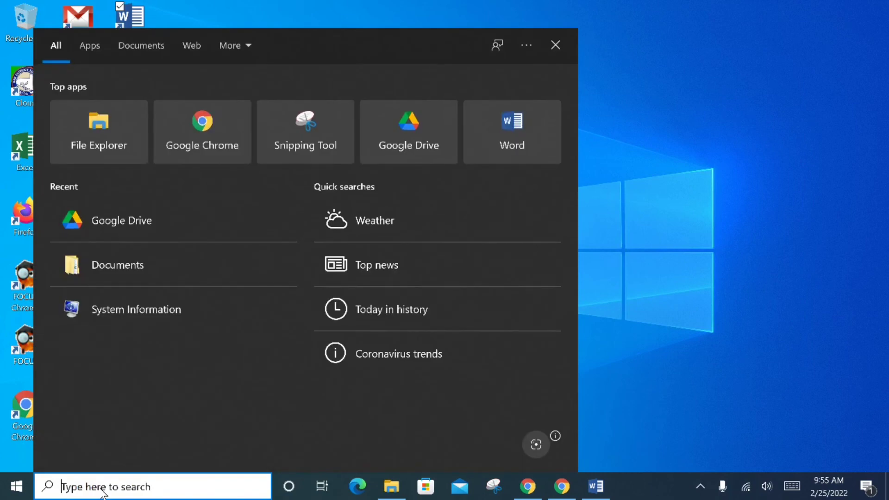
text(google d)
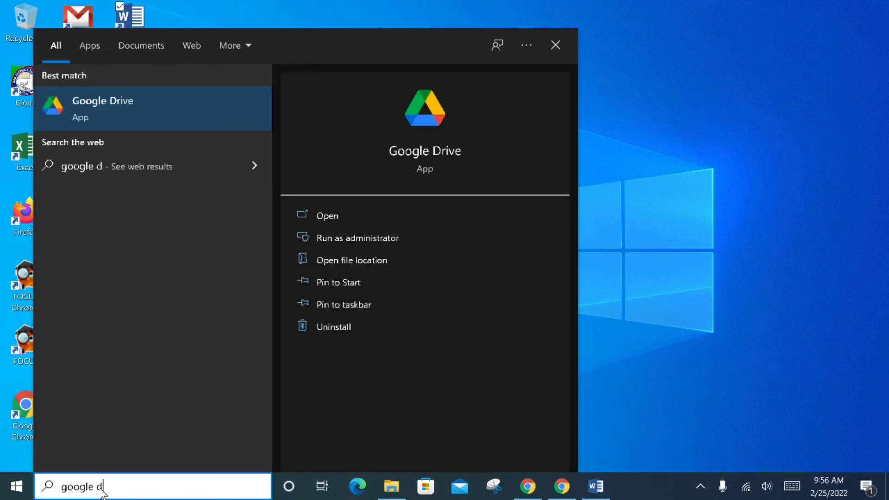
text(rive)
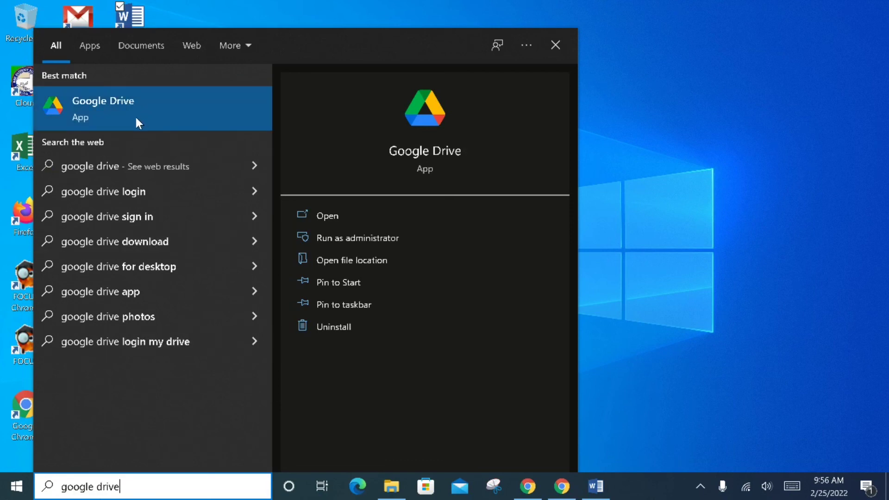
click(671, 308)
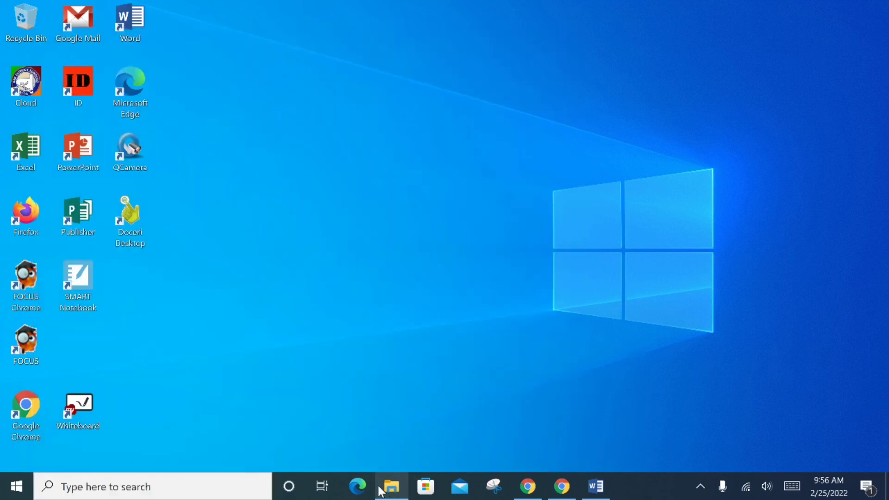